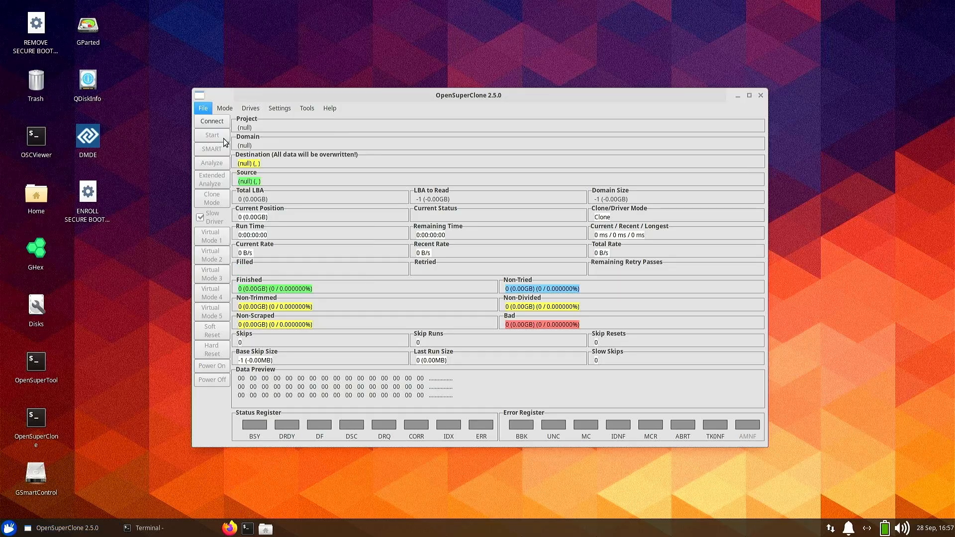
# - Create a new project named demo and set the mode to Direct AHCI
pyautogui.write('demo')
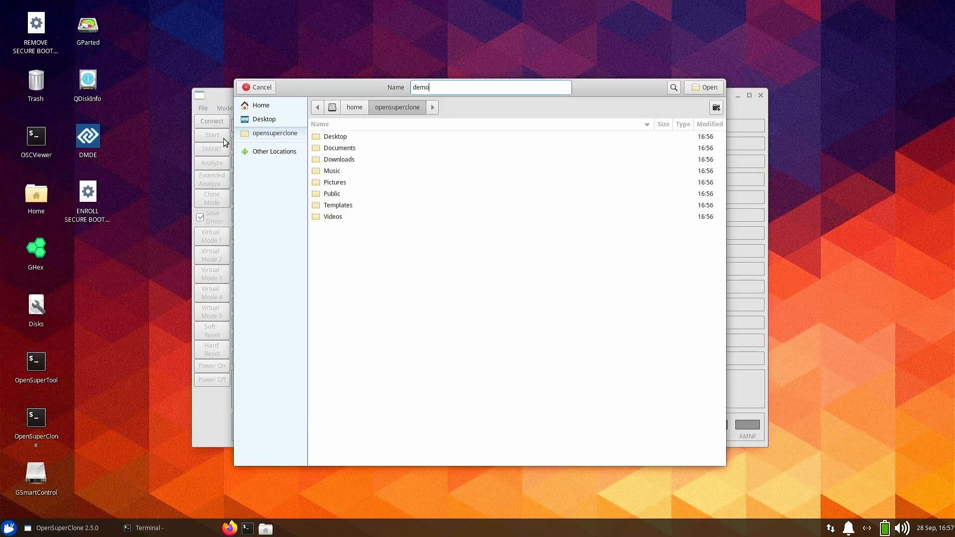
pyautogui.press('Return')
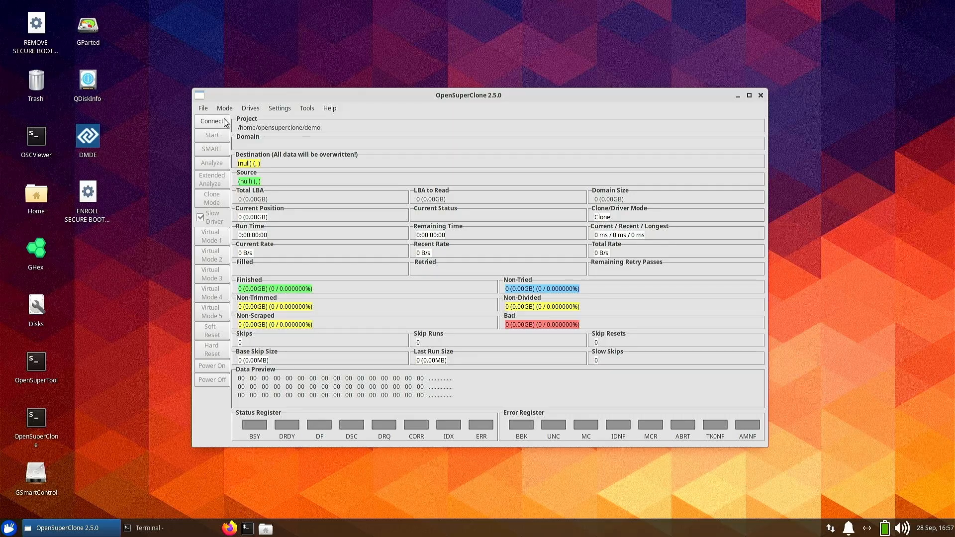
pyautogui.click(227, 109)
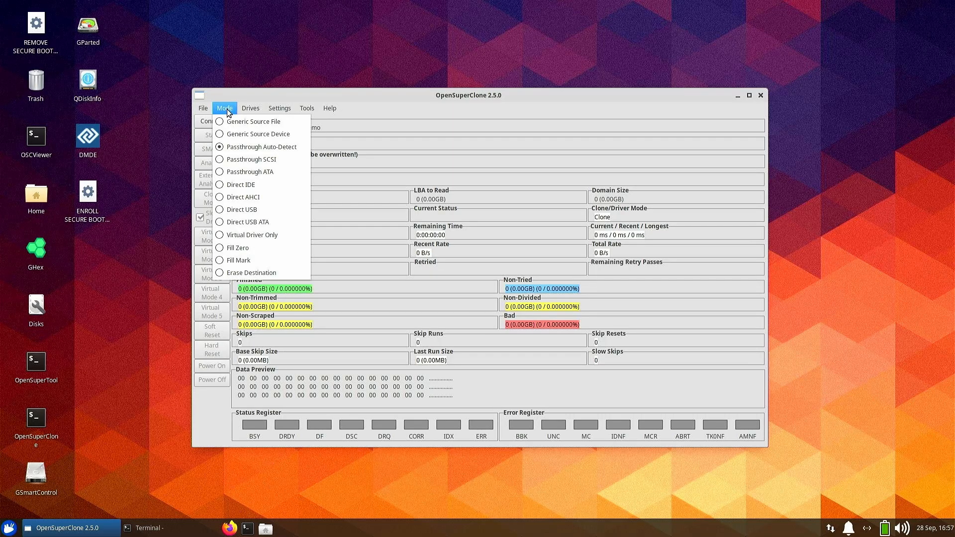
pyautogui.click(256, 196)
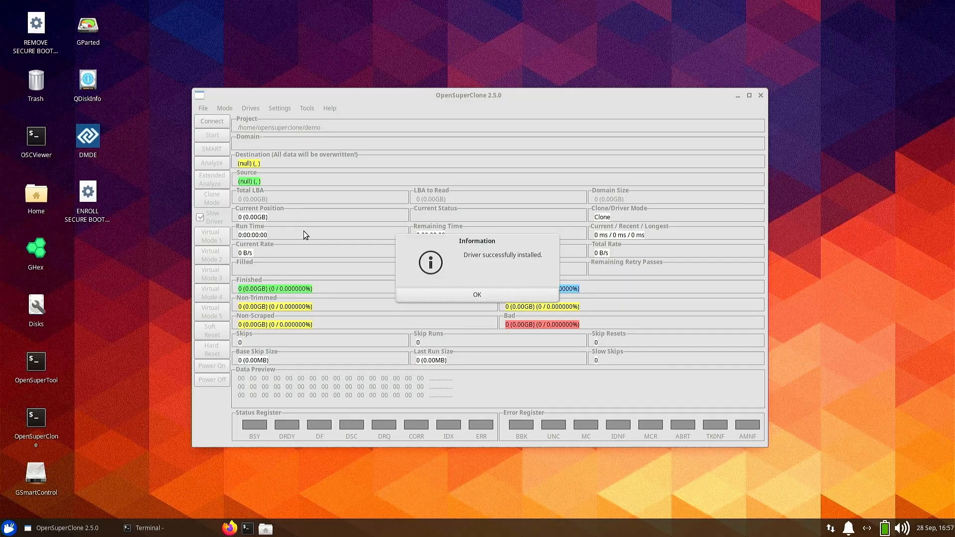
pyautogui.click(479, 292)
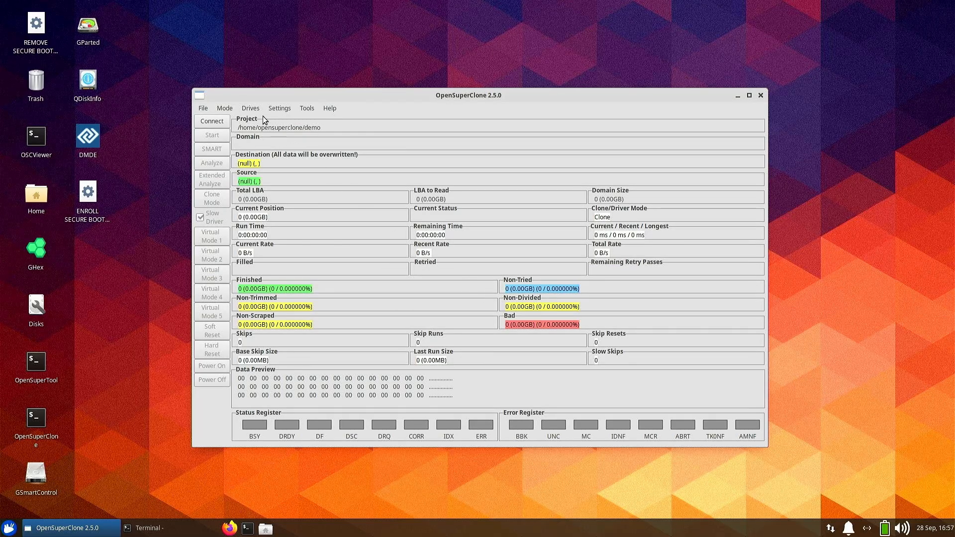
# - Try to choose the ata6 WDC WD5000AAKX drive as the source drive
pyautogui.click(250, 108)
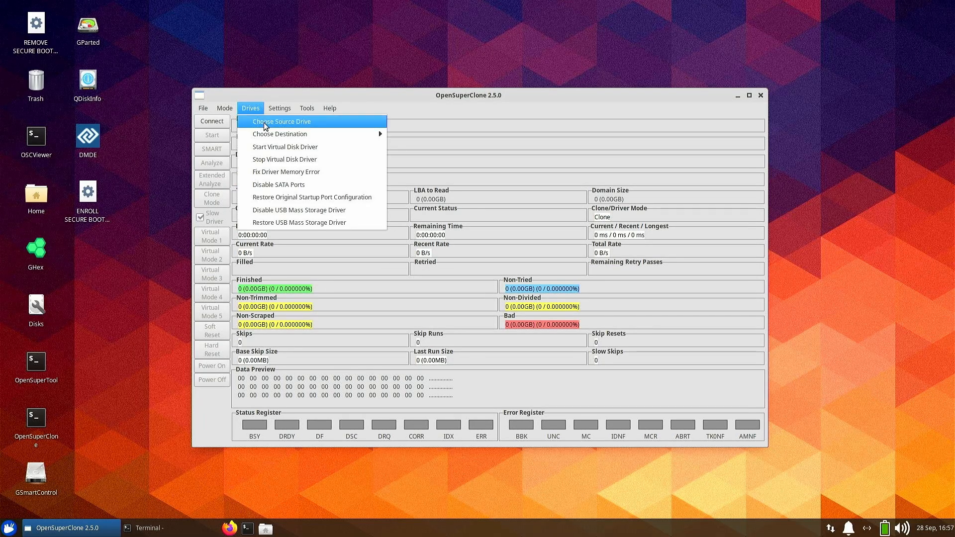
pyautogui.click(264, 123)
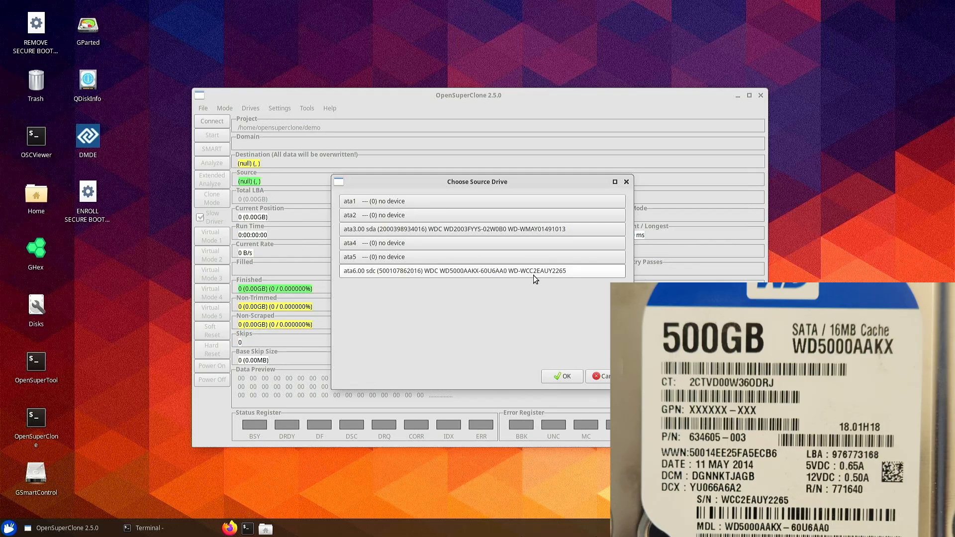
pyautogui.click(532, 272)
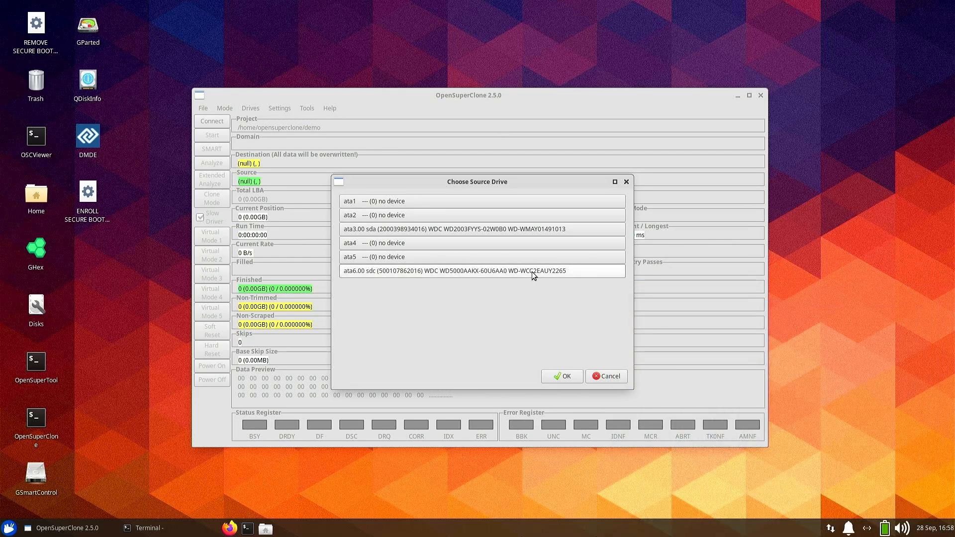
pyautogui.click(566, 376)
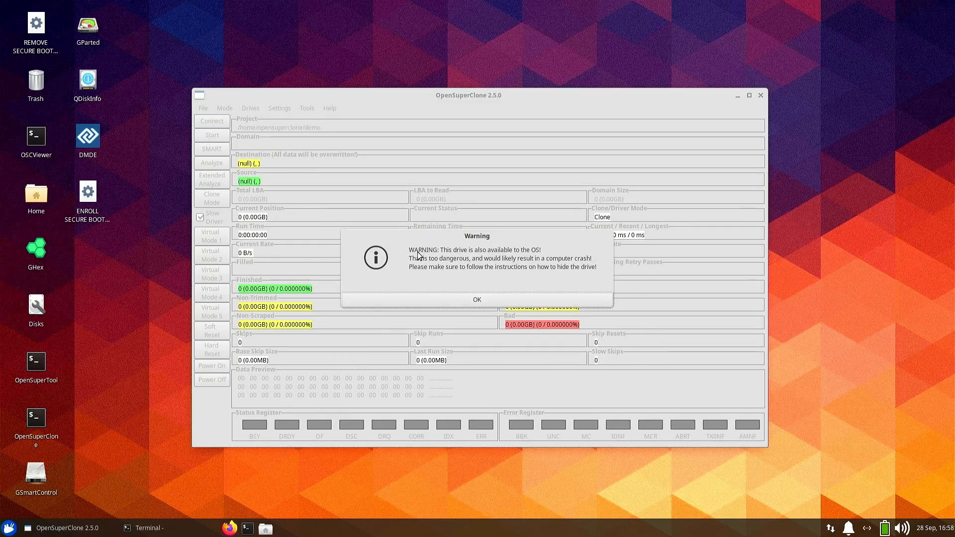
pyautogui.click(479, 299)
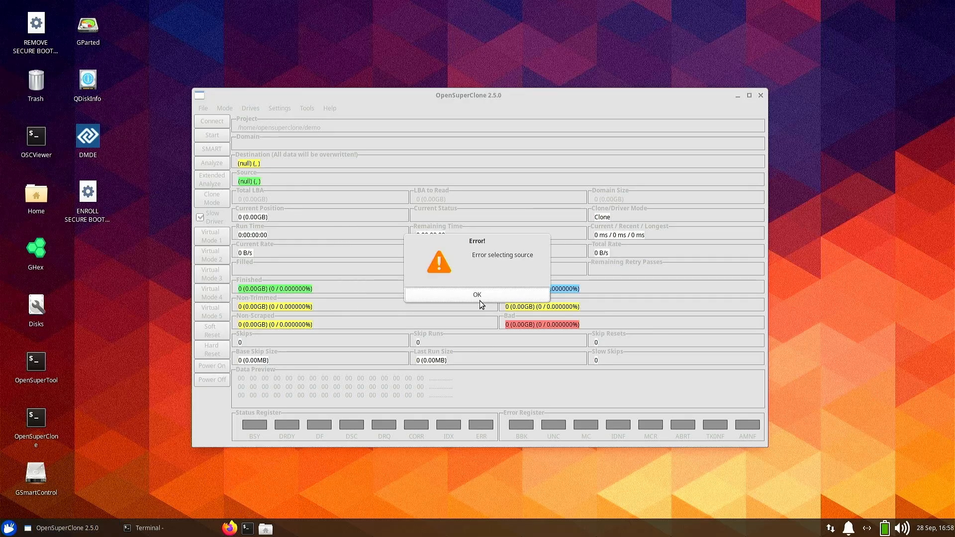
pyautogui.click(472, 297)
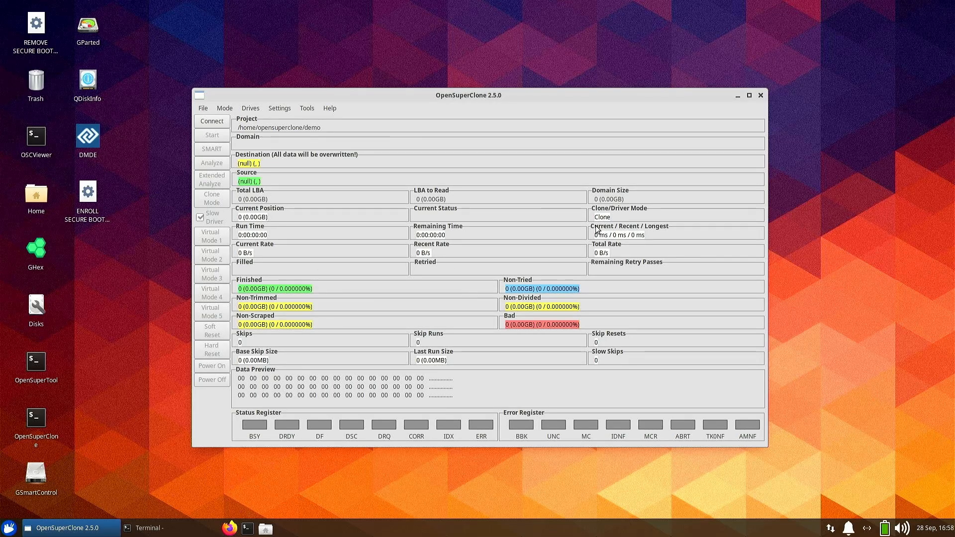
# - Close OpenSuperClone and restart the computer
pyautogui.click(764, 98)
pyautogui.click(517, 293)
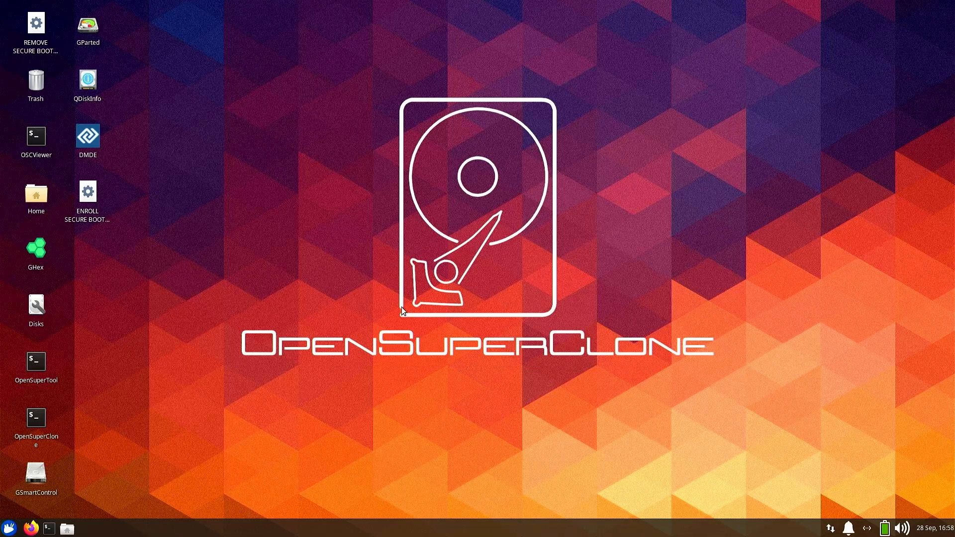
pyautogui.click(9, 527)
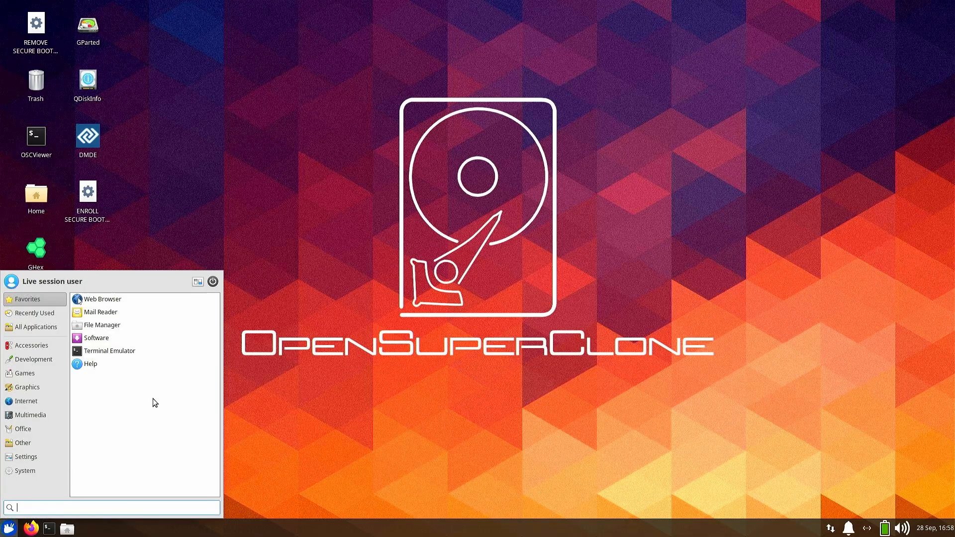
pyautogui.click(212, 281)
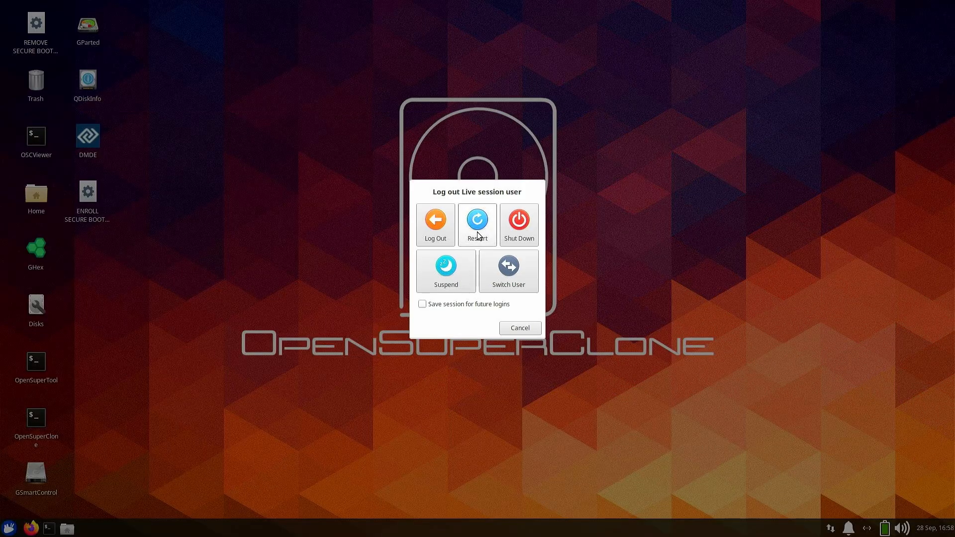
pyautogui.click(495, 235)
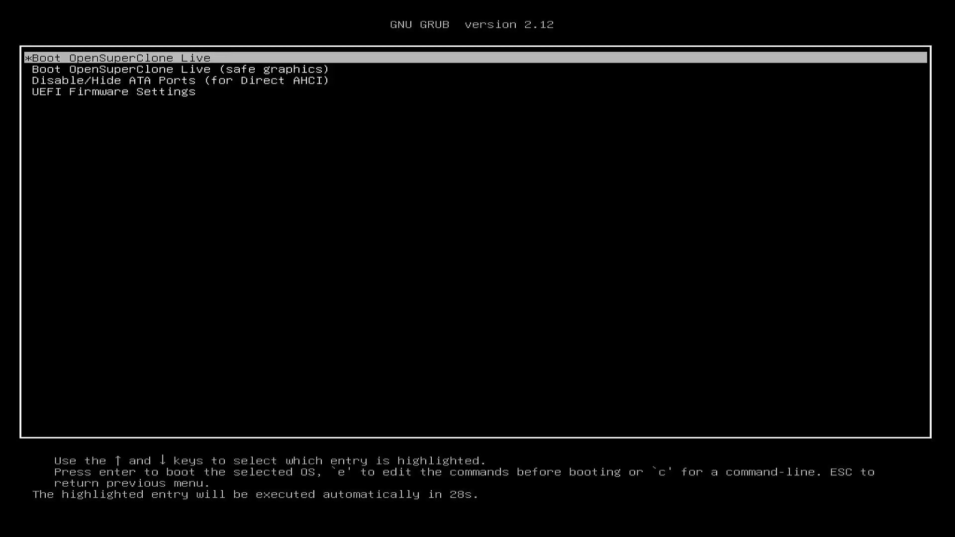
# - From the boot menu's Disable/Hide ATA Ports entry, boot with ATA 6.00 disabled
pyautogui.press('Down')
pyautogui.press('Down')
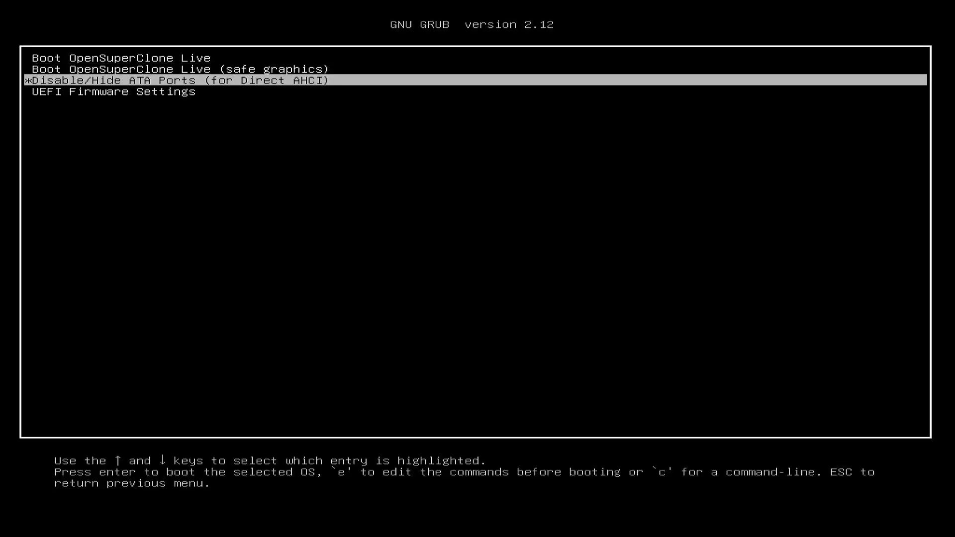
pyautogui.press('Return')
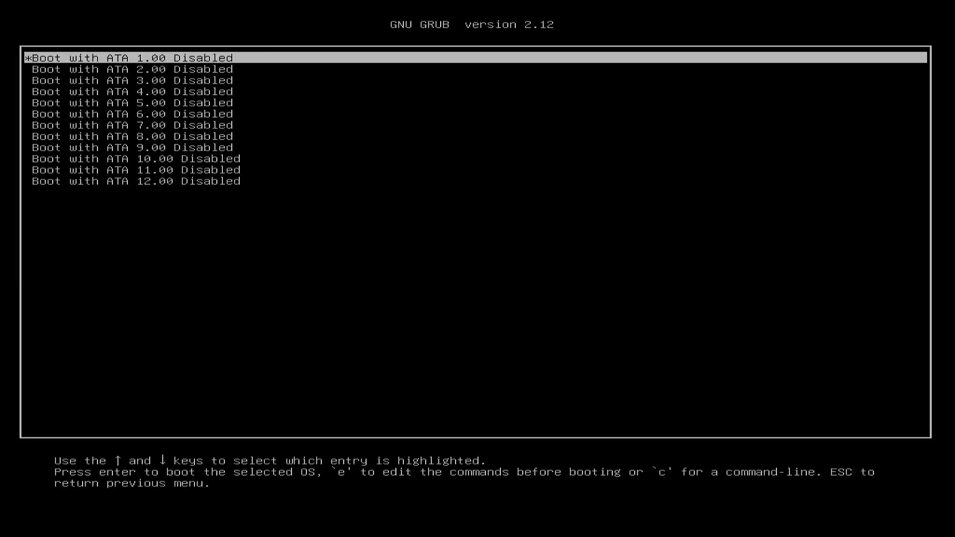
pyautogui.press('Down')
pyautogui.press('Down')
pyautogui.press('Down')
pyautogui.press('Down')
pyautogui.press('Down')
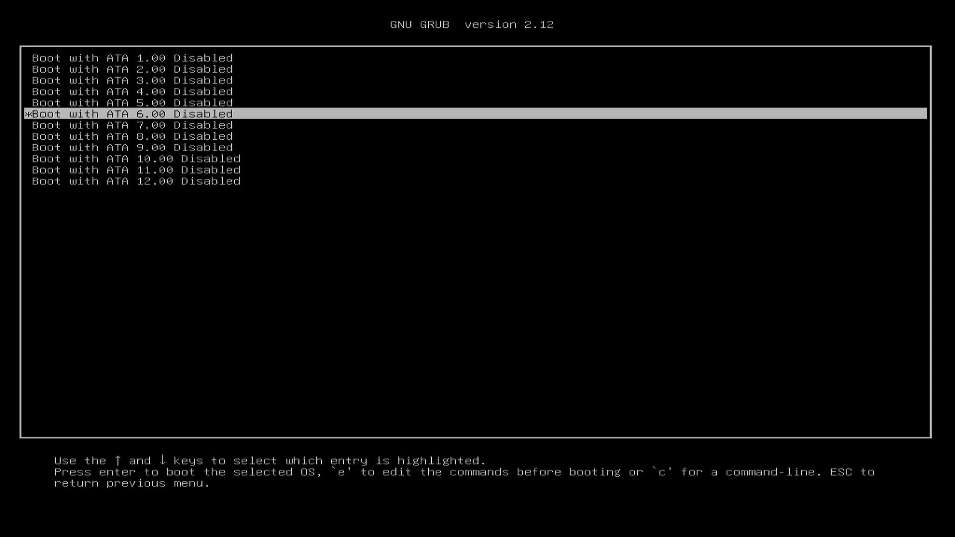
pyautogui.press('Return')
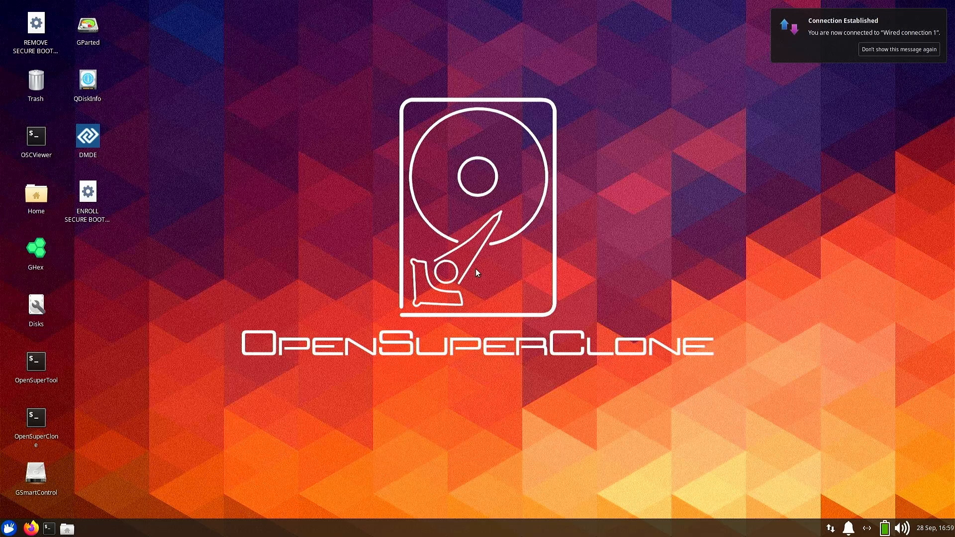
# - Launch OpenSuperClone and create a new project named demo
pyautogui.doubleClick(27, 423)
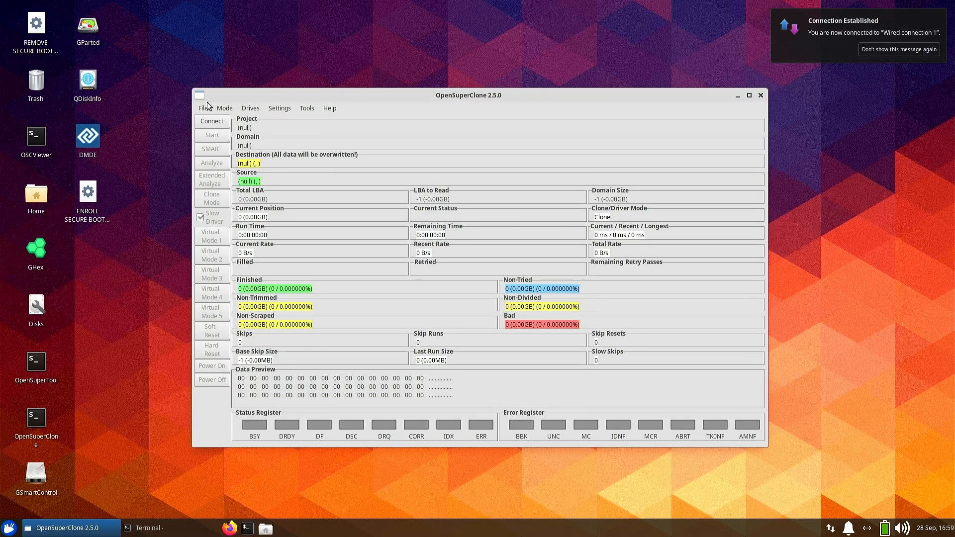
pyautogui.click(203, 109)
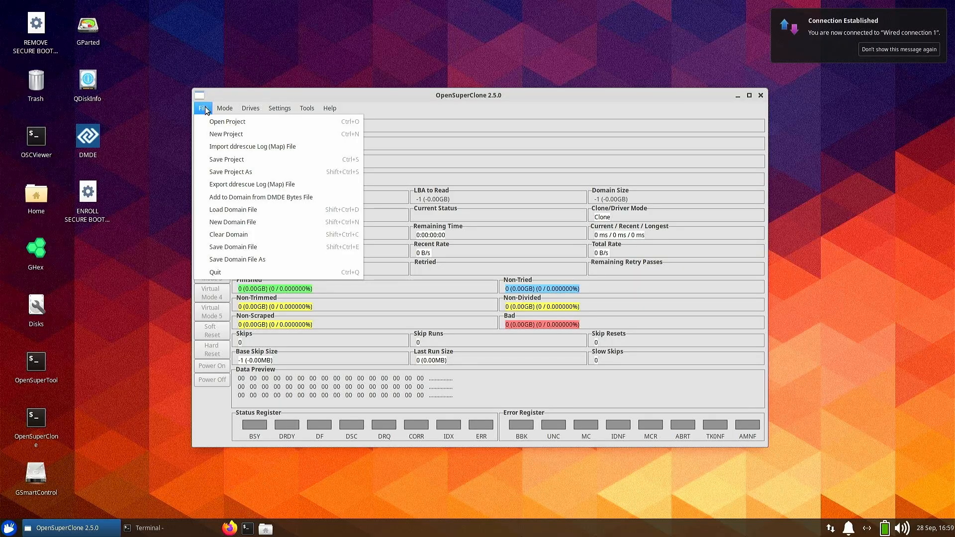
pyautogui.click(213, 130)
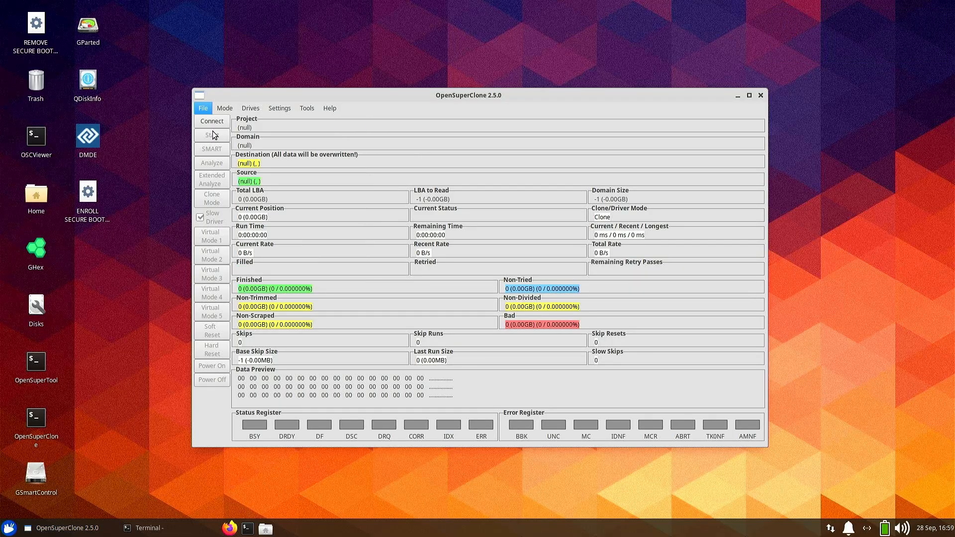
pyautogui.write('demo')
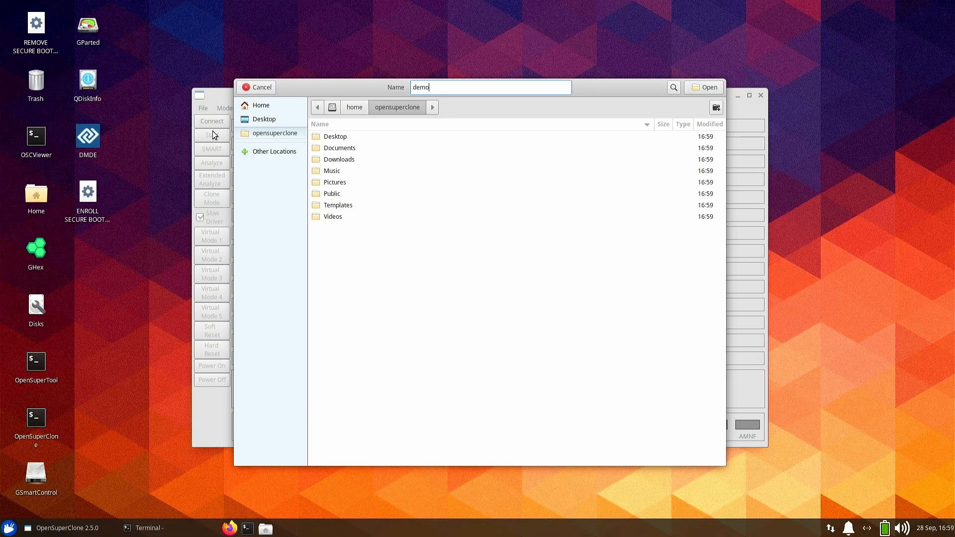
pyautogui.press('Return')
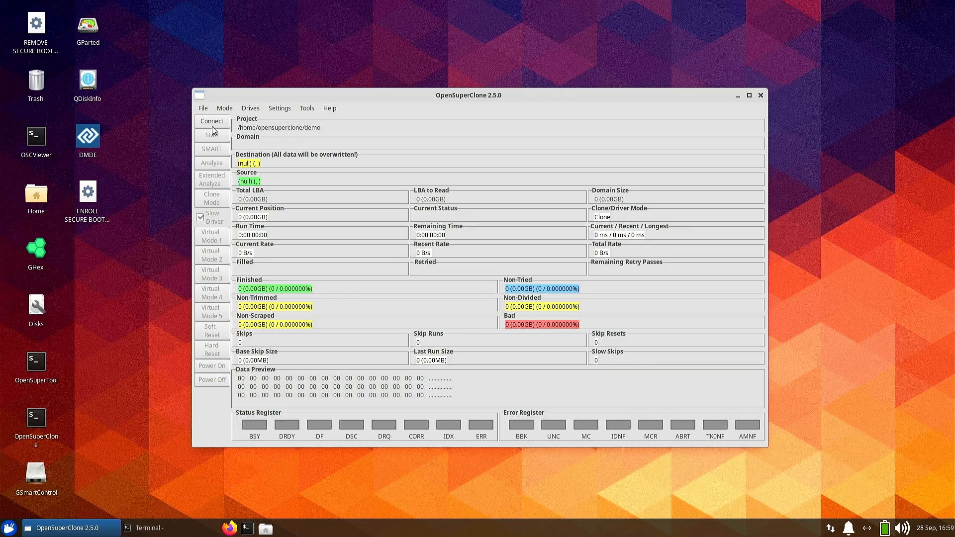
# - Set the mode to Direct AHCI and acknowledge the driver message
pyautogui.click(230, 108)
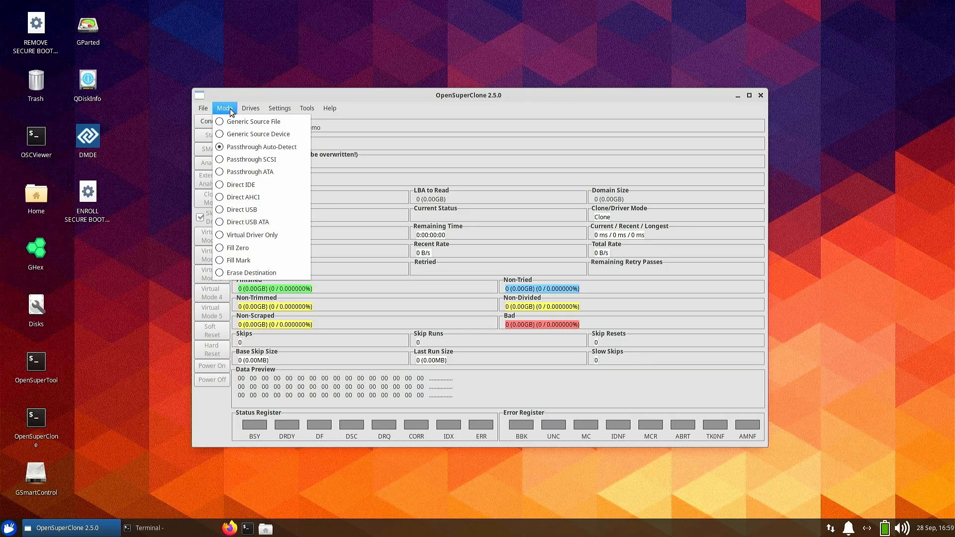
pyautogui.click(247, 198)
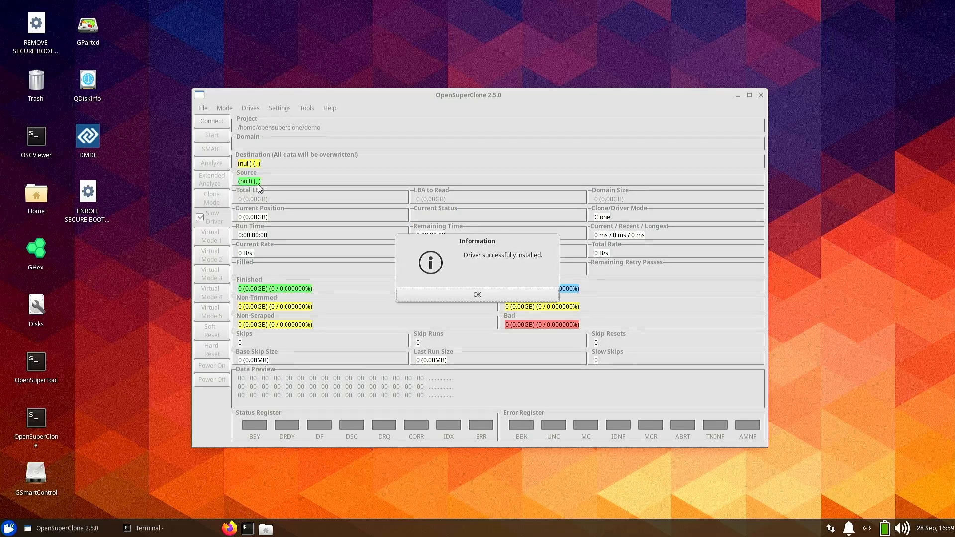
pyautogui.click(526, 290)
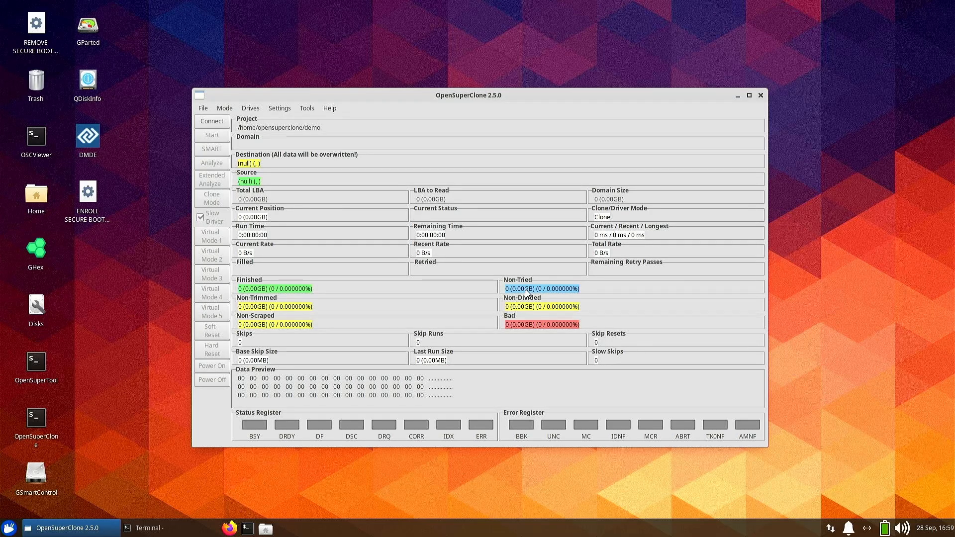
# - Choose the ata6 WDC WD5000AAKX drive as the source drive
pyautogui.click(251, 109)
pyautogui.click(259, 120)
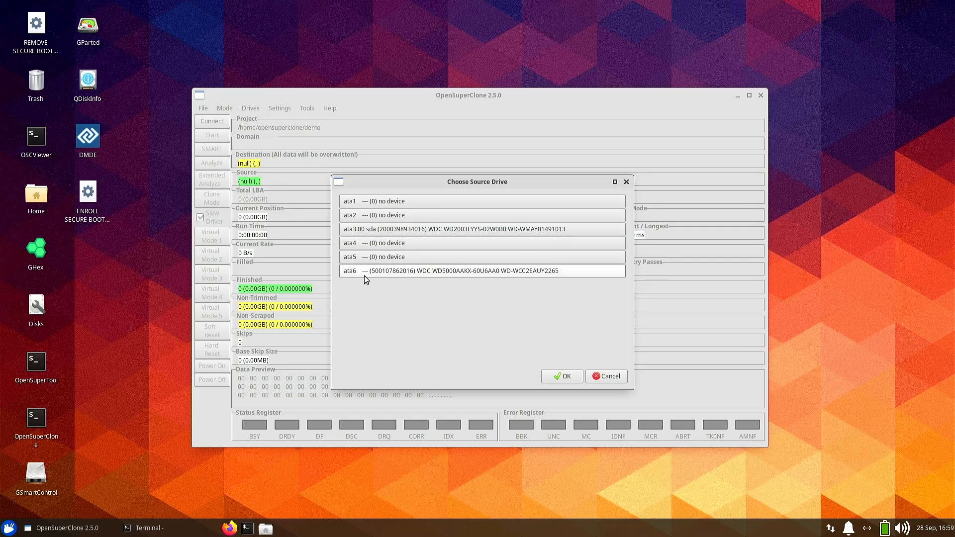
pyautogui.click(440, 274)
pyautogui.click(556, 378)
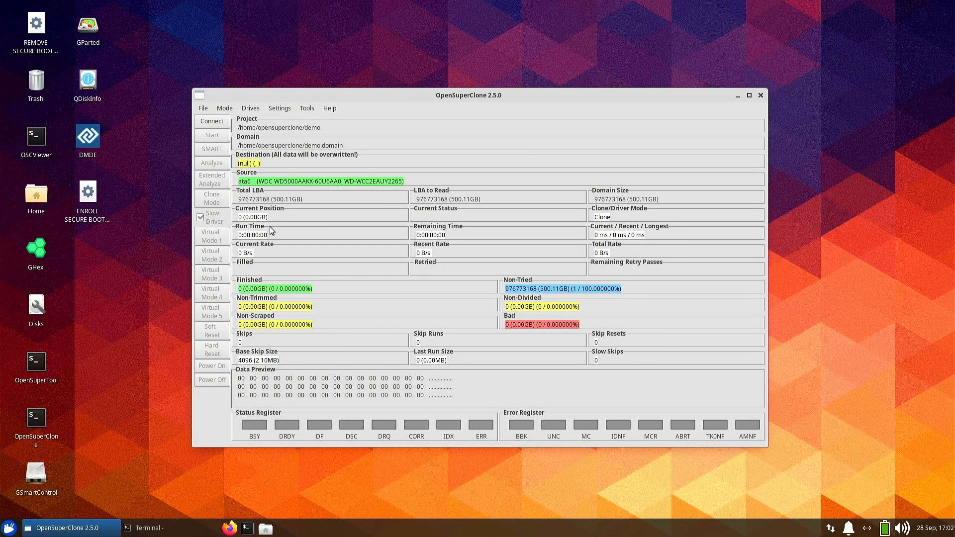
# - Create a new project named 2TB_Seagate in the OSC_Demo drive
pyautogui.click(200, 110)
pyautogui.click(211, 136)
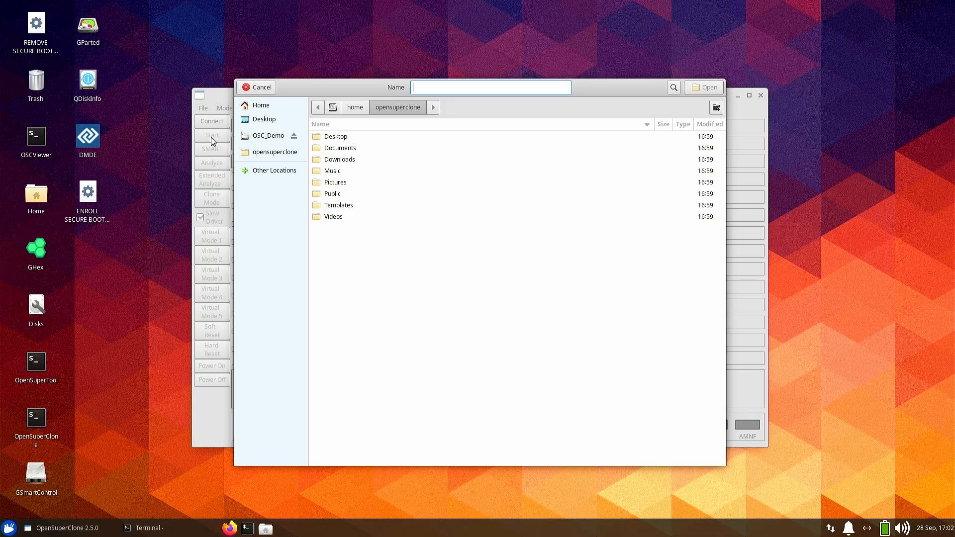
pyautogui.write('2TB_Seagate')
pyautogui.click(272, 137)
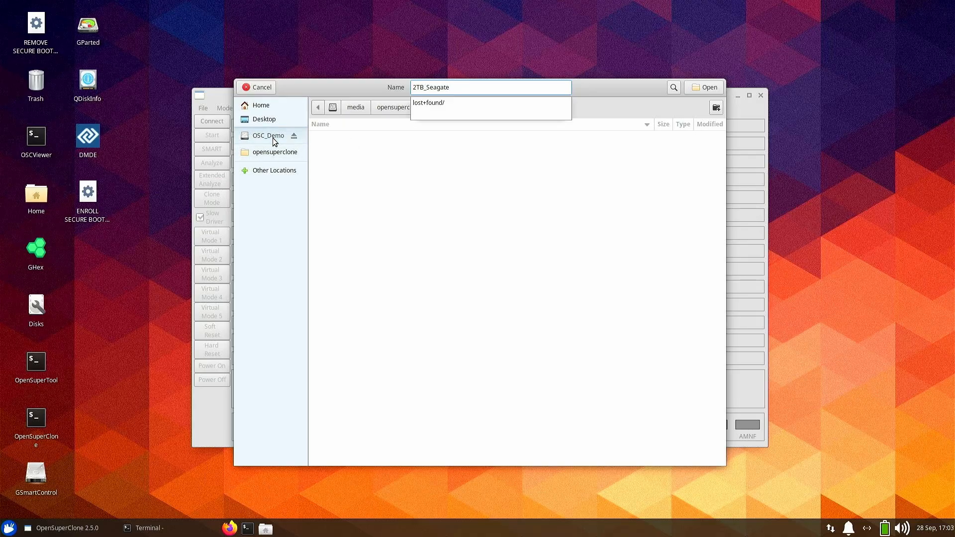
pyautogui.click(715, 89)
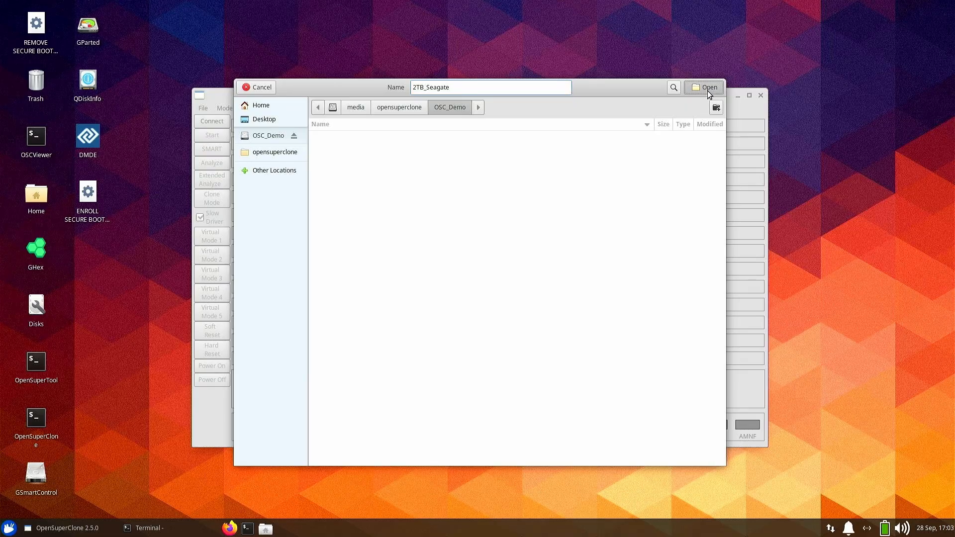
pyautogui.click(708, 91)
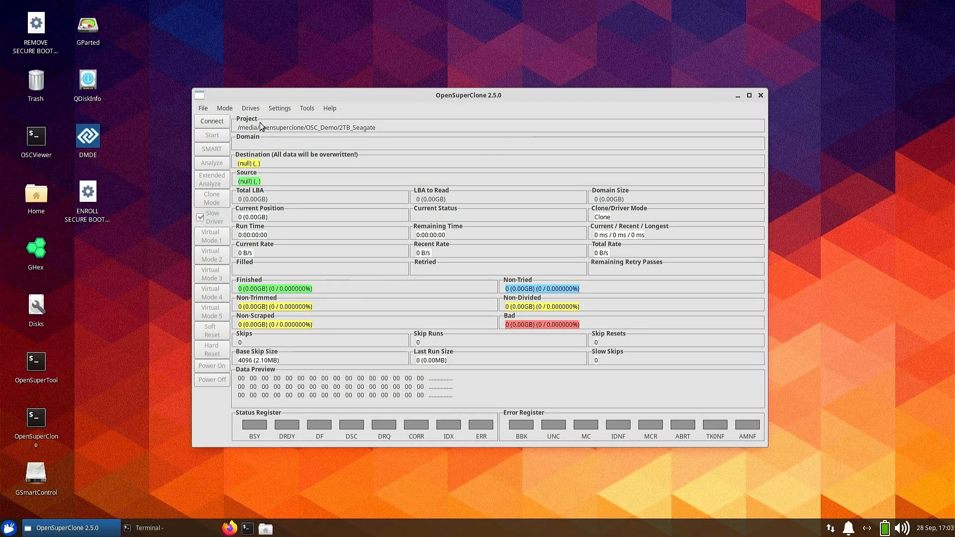
# - Choose the ata6 ST2000VM002 drive as the source drive
pyautogui.click(225, 108)
pyautogui.moveTo(250, 108)
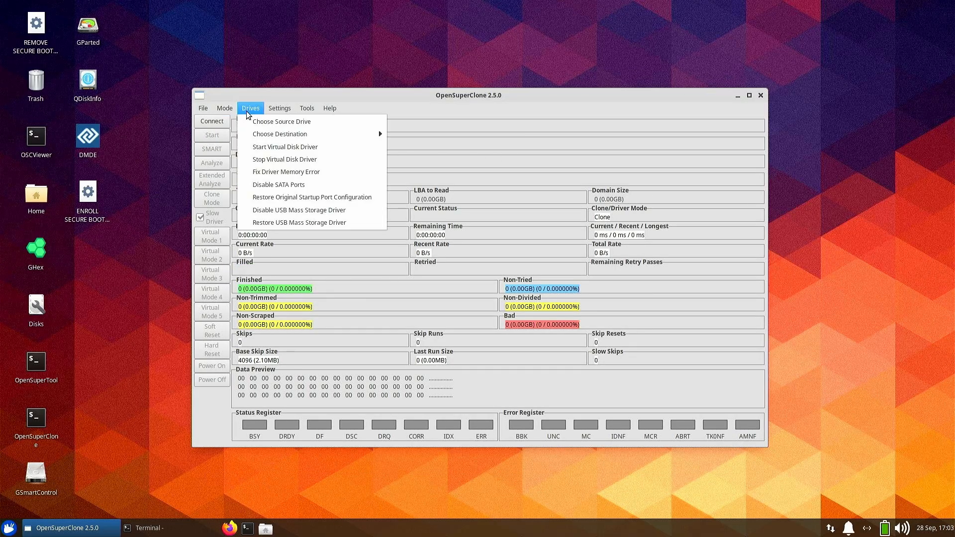
pyautogui.click(258, 123)
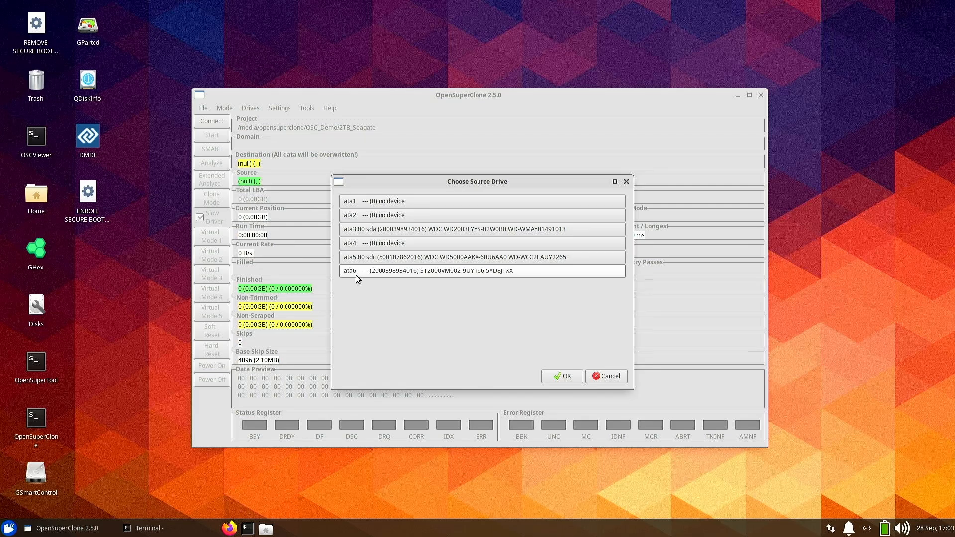
pyautogui.click(408, 273)
pyautogui.click(567, 378)
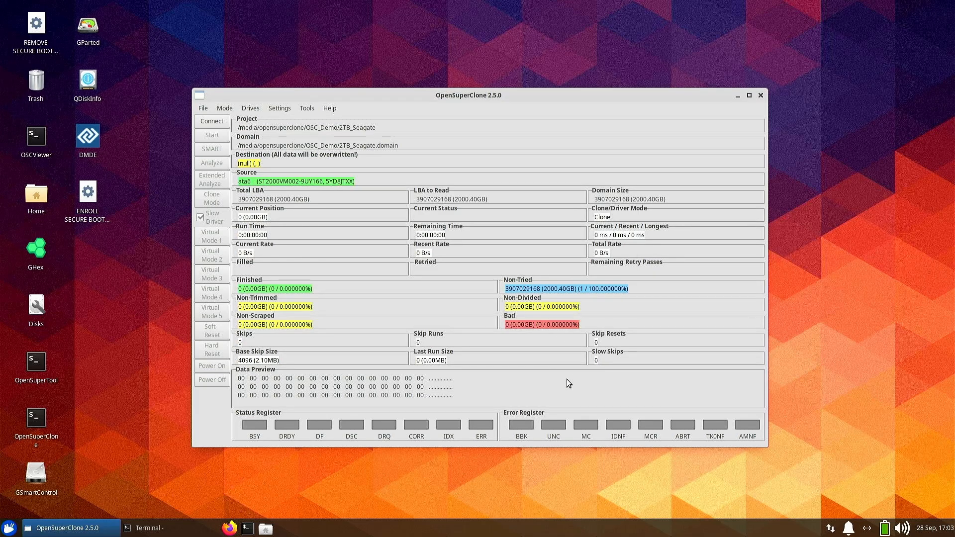
# - Choose /dev/sda WDC WD2003FYYS-0 as the destination drive
pyautogui.click(252, 111)
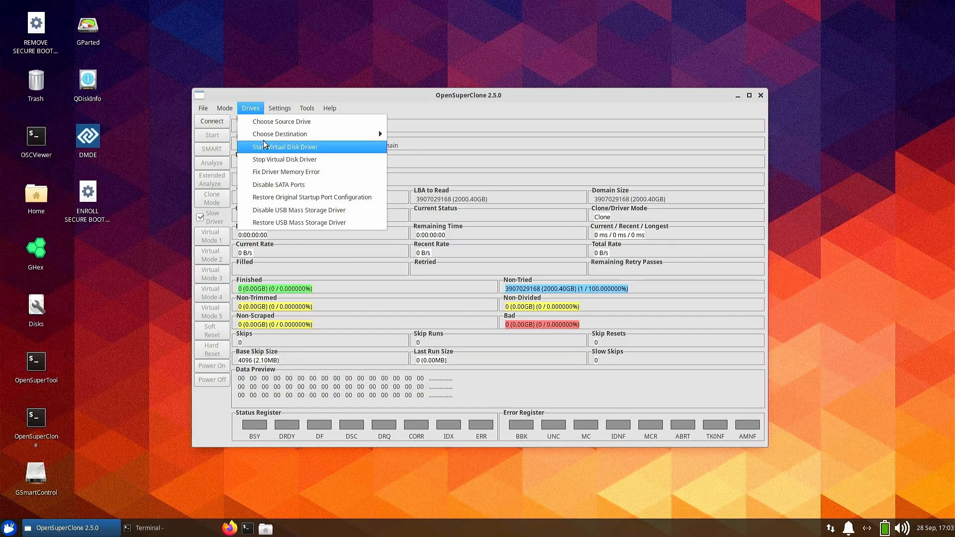
pyautogui.moveTo(269, 135)
pyautogui.click(415, 147)
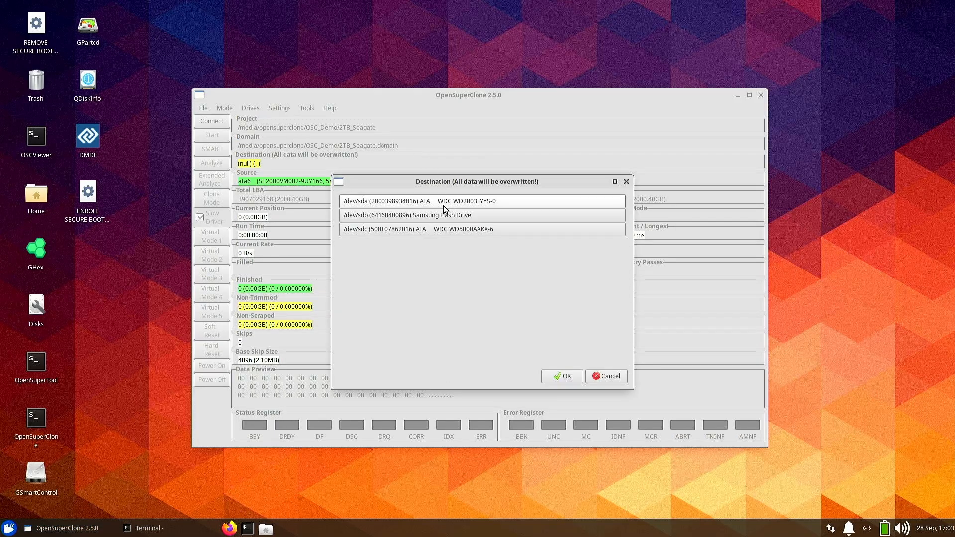
pyautogui.click(441, 205)
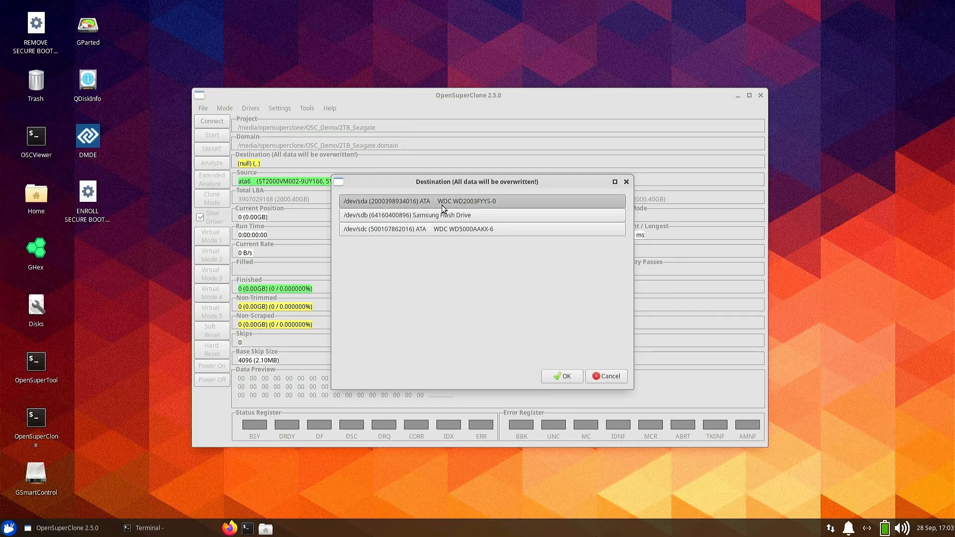
pyautogui.click(552, 376)
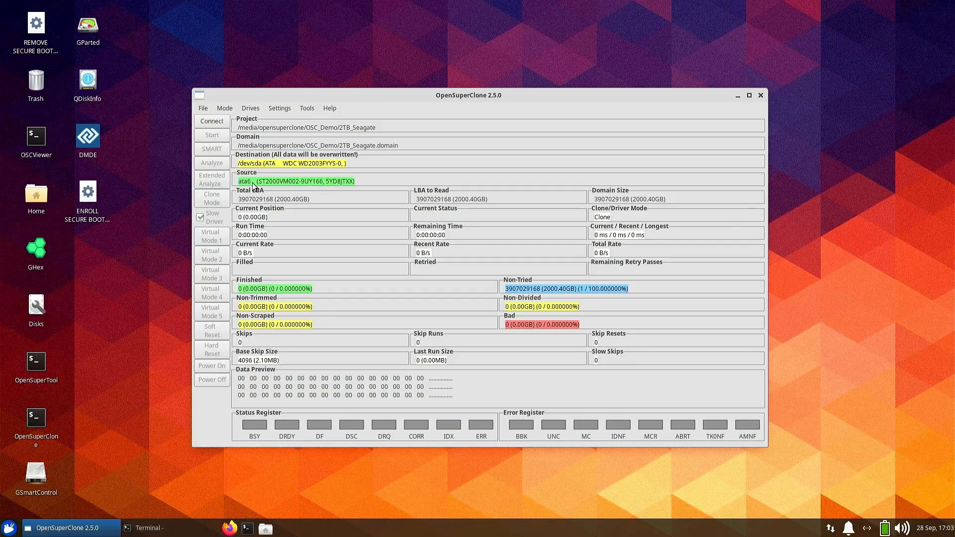
# - Connect to the source drive and start the clone
pyautogui.click(213, 123)
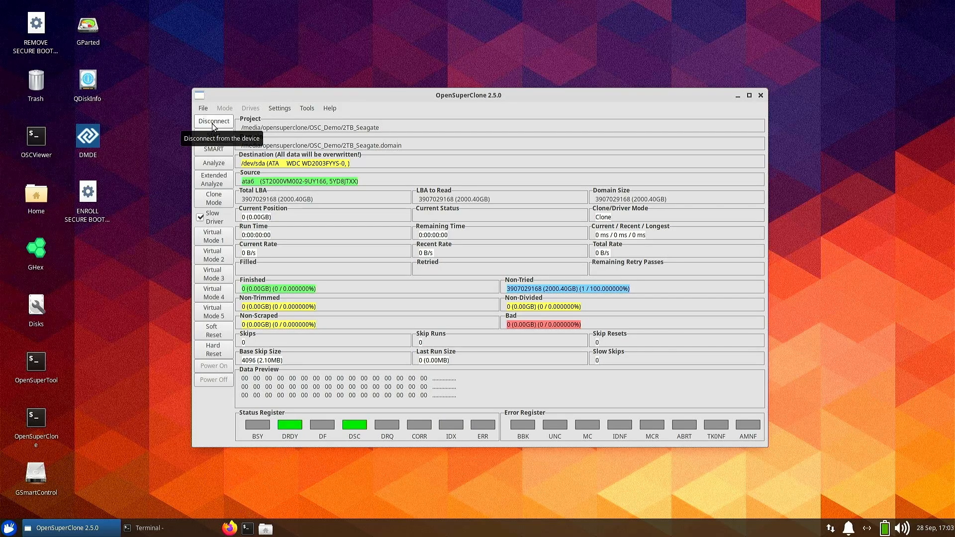
pyautogui.click(217, 138)
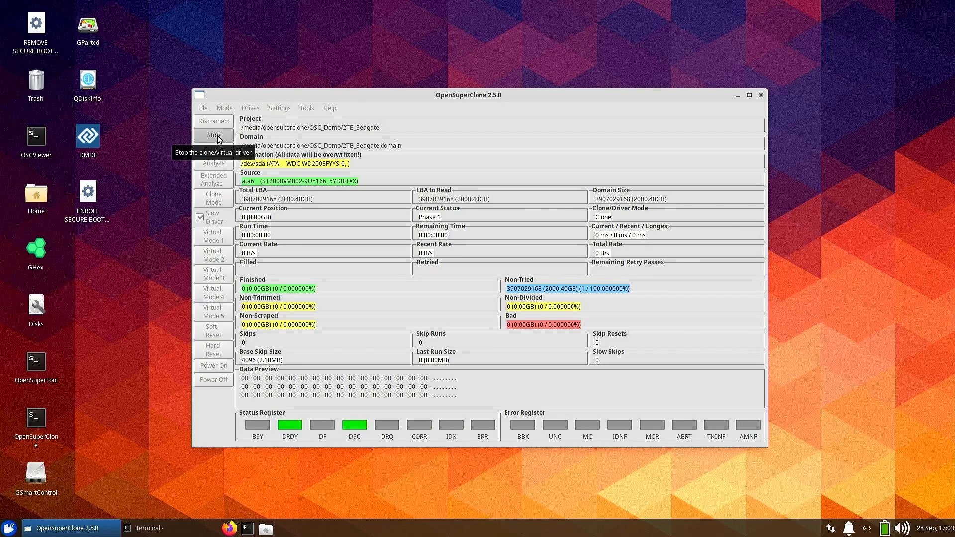